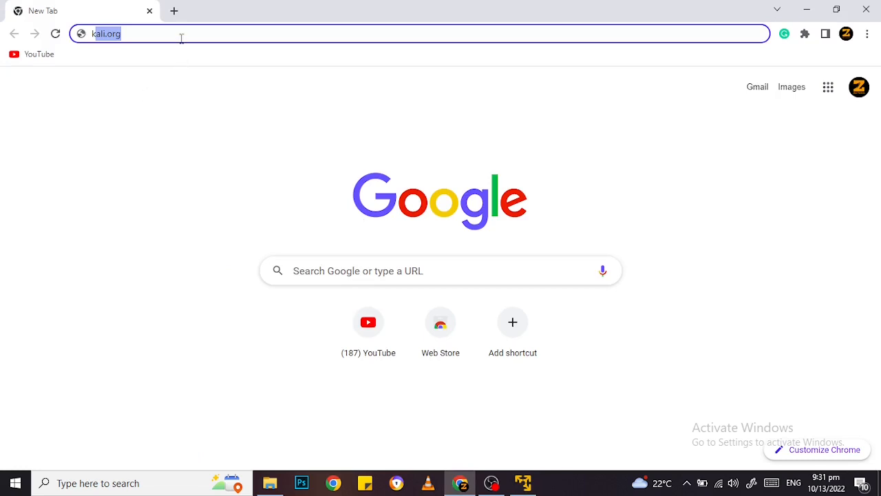
Open kali.org and go to the download page's section of prebuilt virtual machine images.
key("Return")
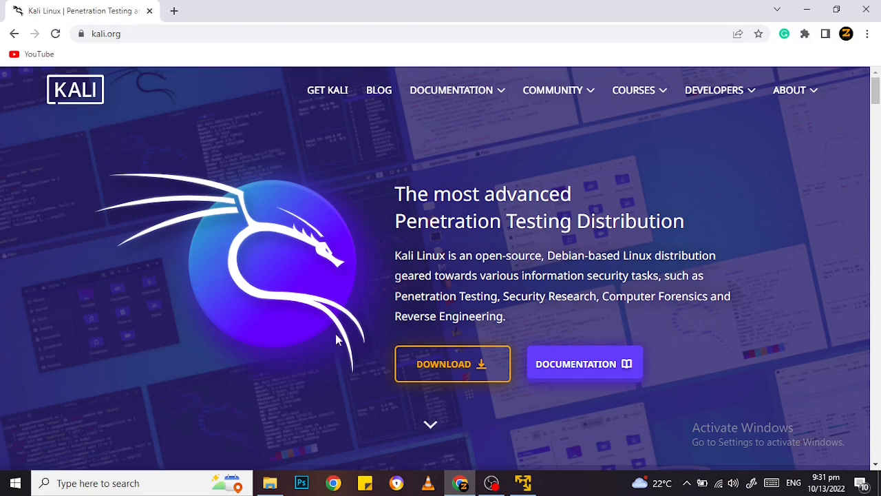
left_click(472, 371)
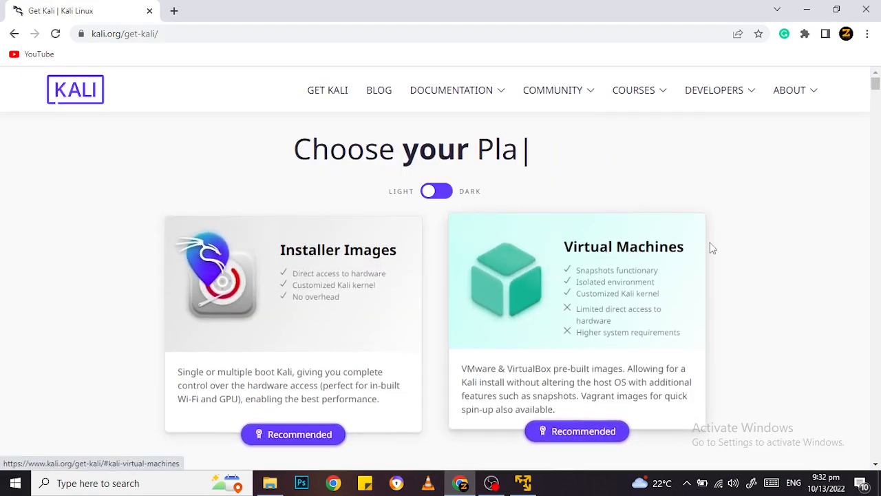
left_click(575, 434)
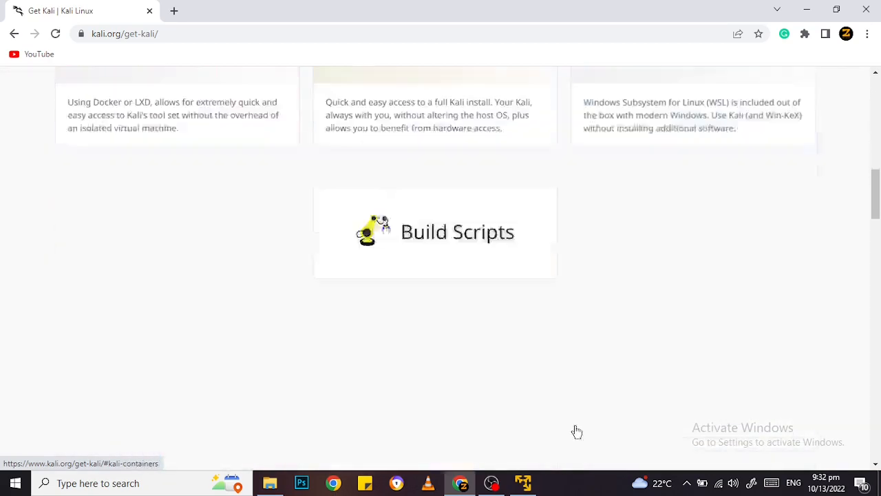
scroll(351, 324, "down", 2)
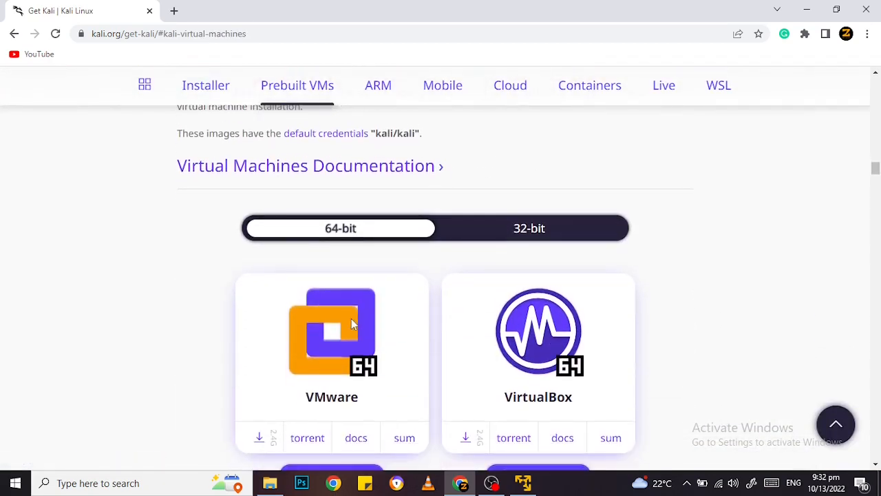
Choose the 64-bit images and start downloading the prebuilt VMware image.
left_click(532, 233)
left_click(337, 232)
scroll(336, 234, "down", 1)
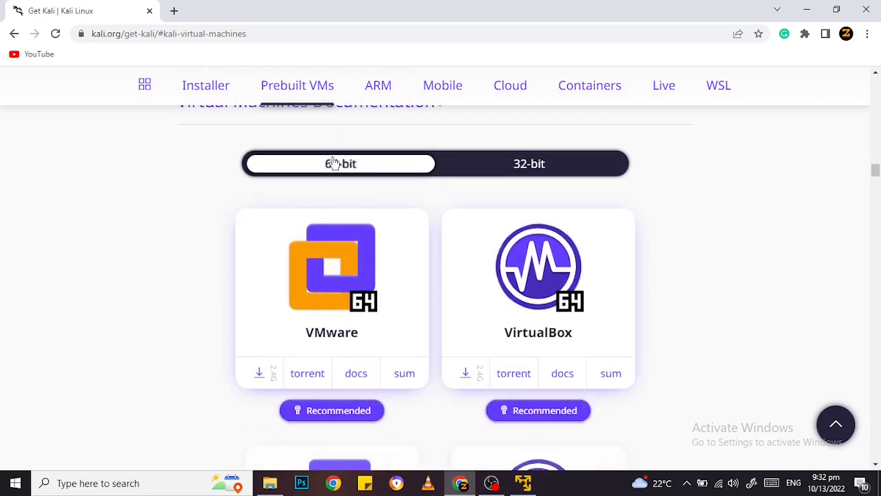
left_click(259, 372)
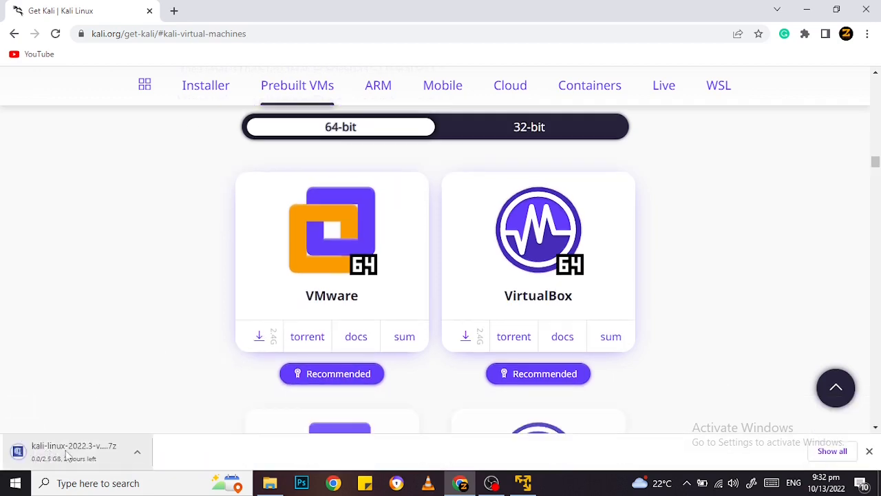
Cancel the running download of the Kali VMware archive.
left_click(138, 455)
left_click(159, 430)
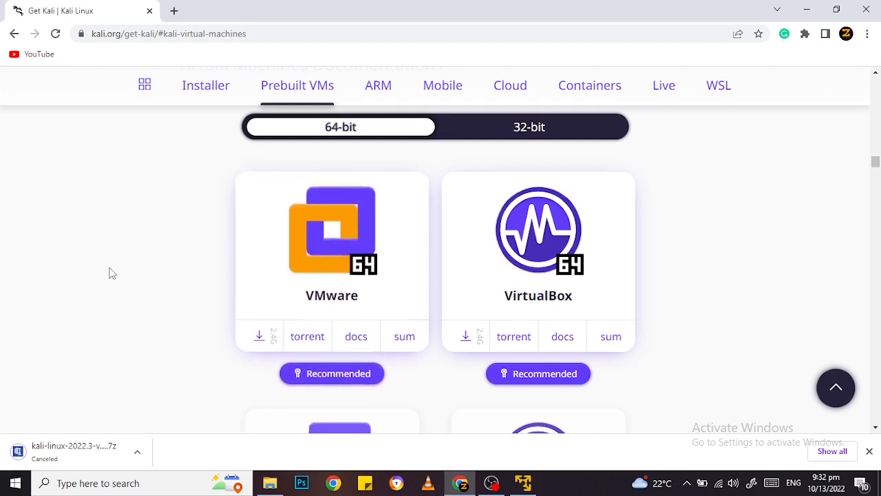
scroll(108, 273, "up", 1)
scroll(191, 323, "down", 1)
Switch to File Explorer and open the kali-linux-2022.3-vmware-amd64-7z folder in Downloads.
left_click(270, 483)
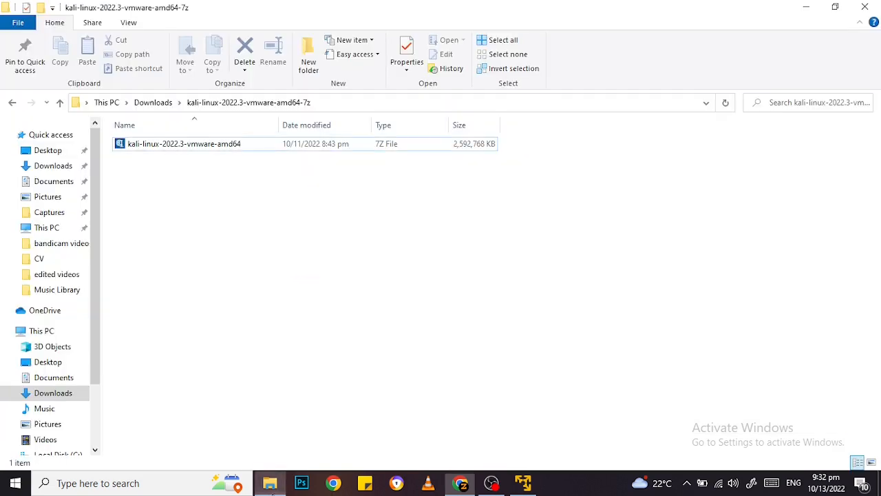
left_click(12, 102)
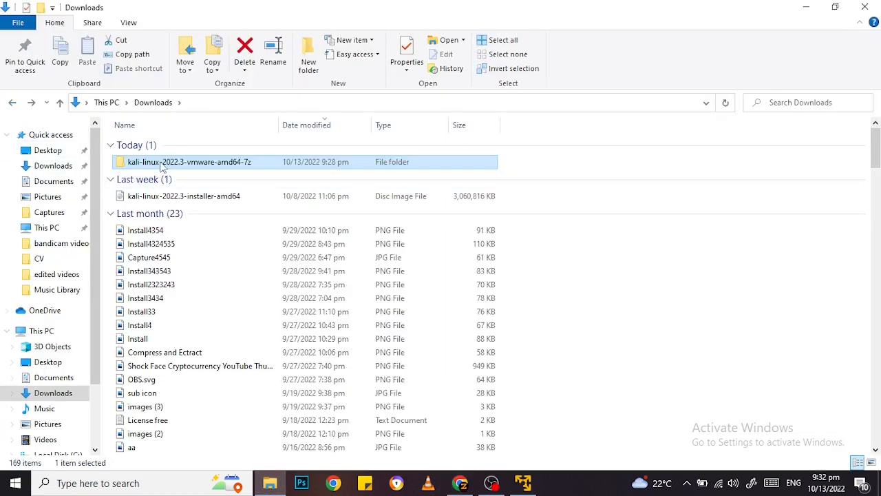
double_click(161, 165)
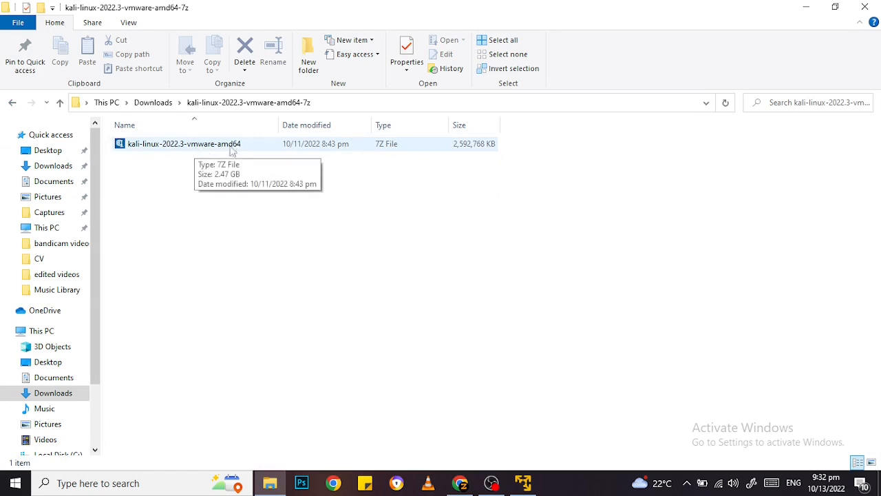
Extract the kali-linux-2022.3-vmware-amd64 archive into its current folder with 7-Zip.
left_click(144, 146)
right_click(145, 146)
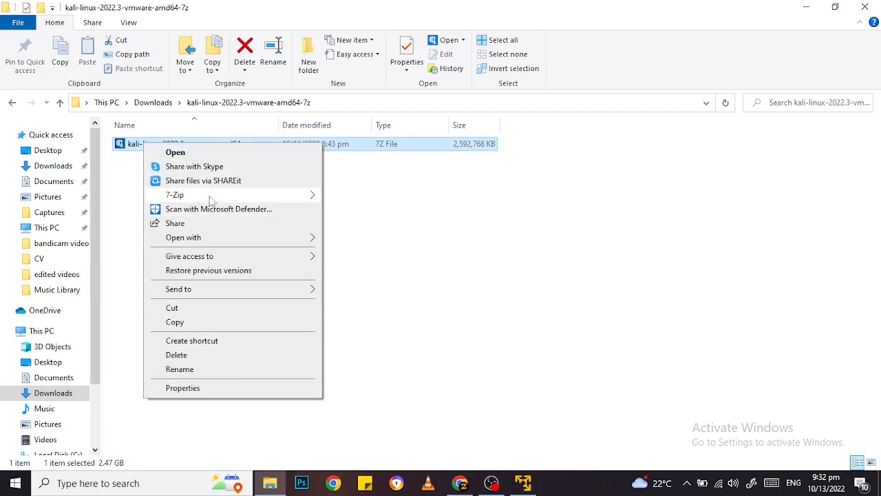
mouse_move(292, 201)
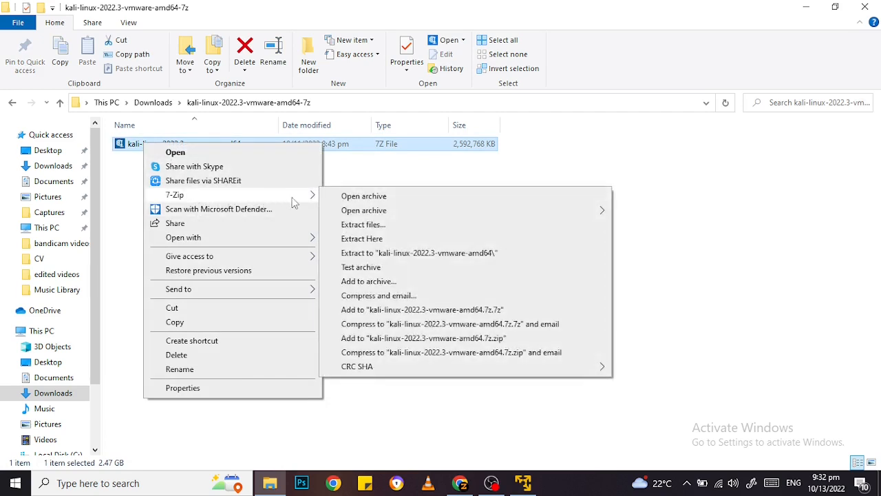
left_click(379, 246)
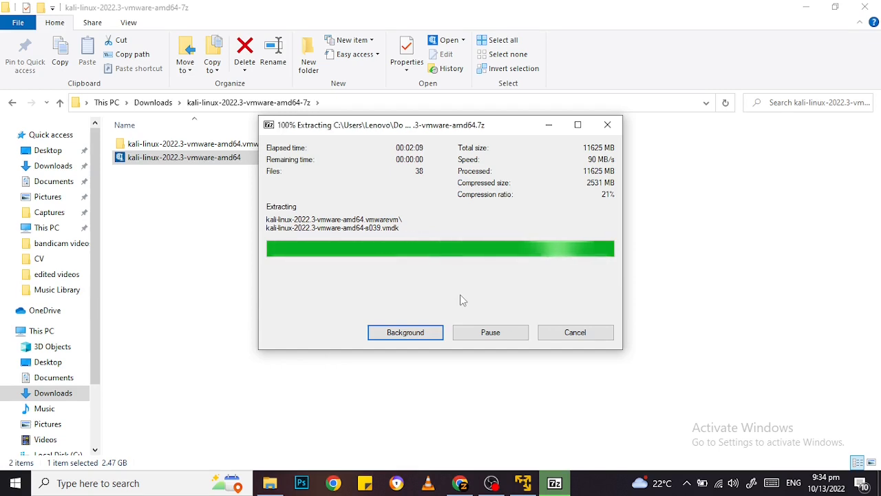
Look through the files in the extracted kali-linux-2022.3-vmware-amd64.vmwarevm folder and return to its parent folder.
double_click(172, 144)
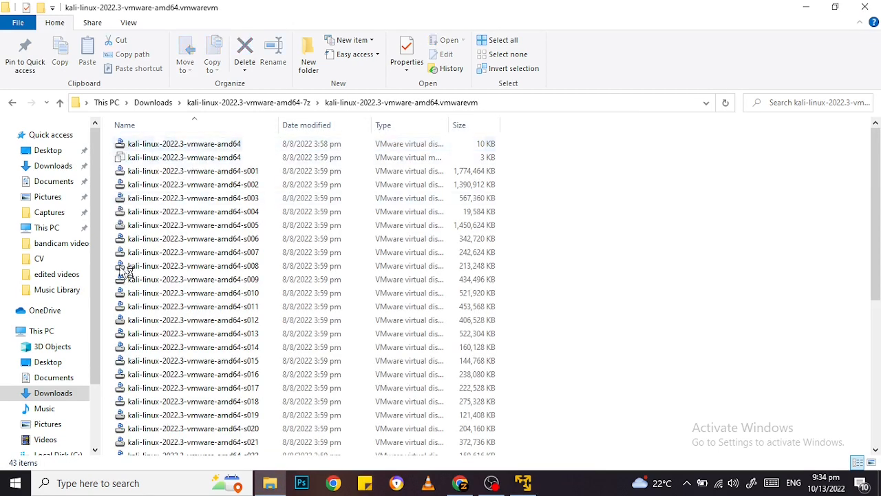
scroll(167, 279, "down", 7)
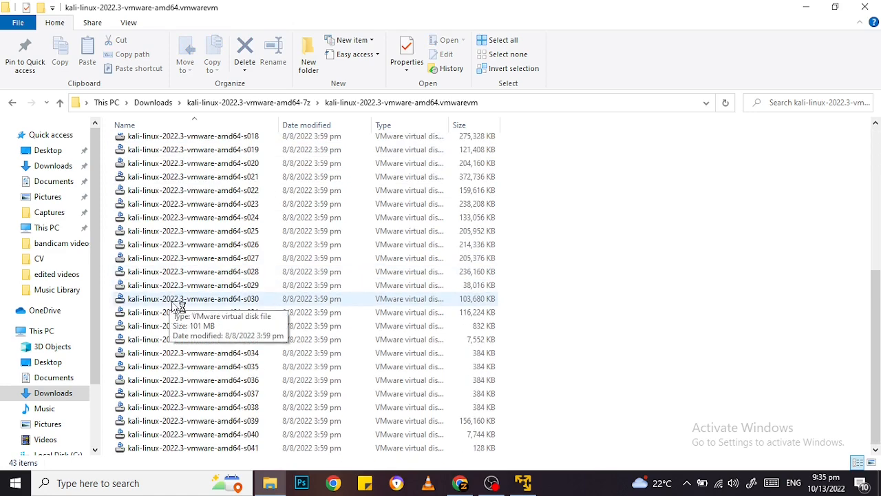
scroll(175, 306, "up", 7)
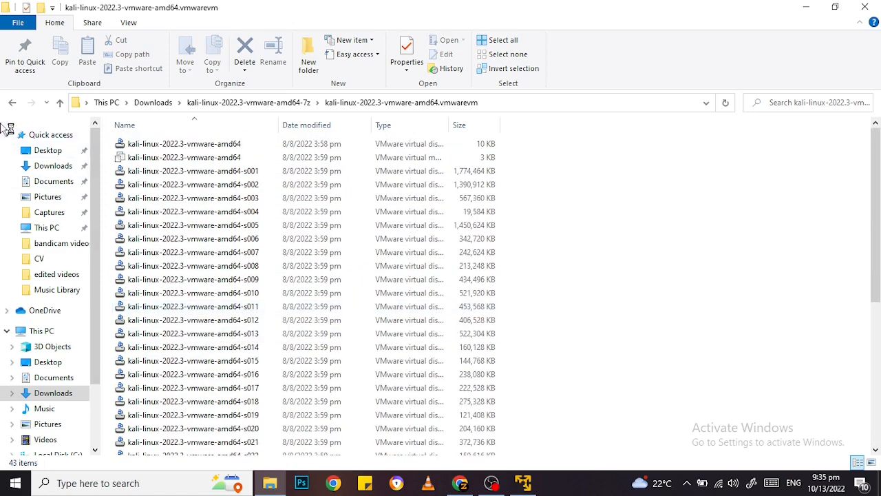
left_click(12, 102)
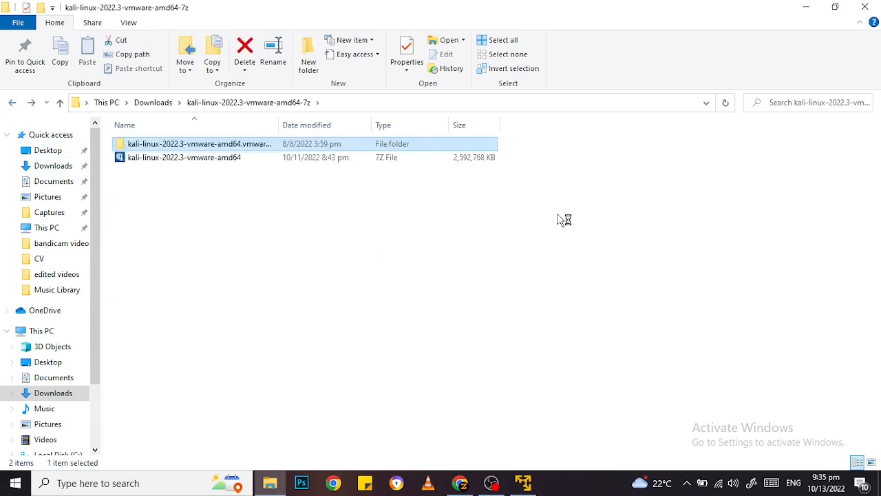
Switch to VMware Workstation 16 Player and open the existing virtual machine kali-linux-2022.3-vmware-amd64 from the extracted folder.
left_click(523, 483)
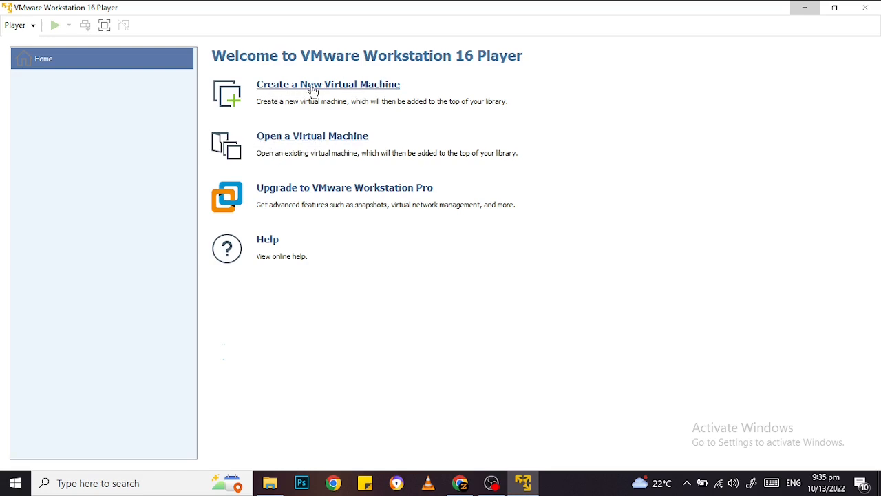
left_click(296, 138)
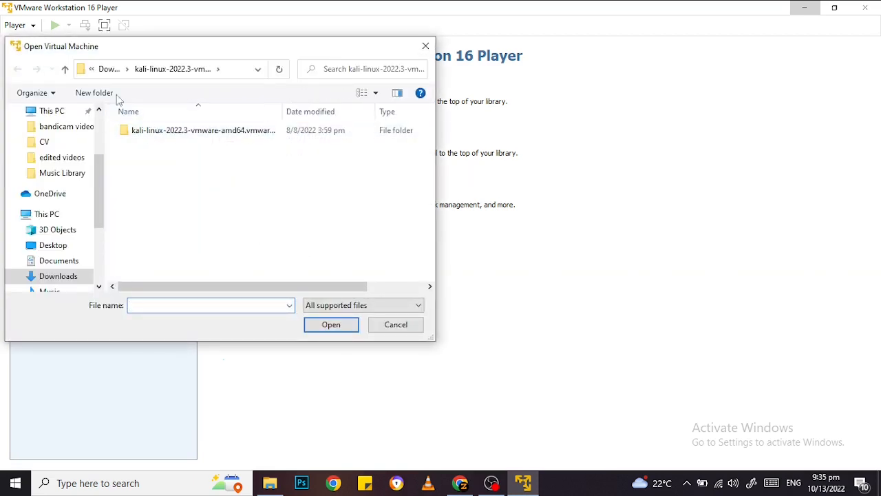
double_click(220, 135)
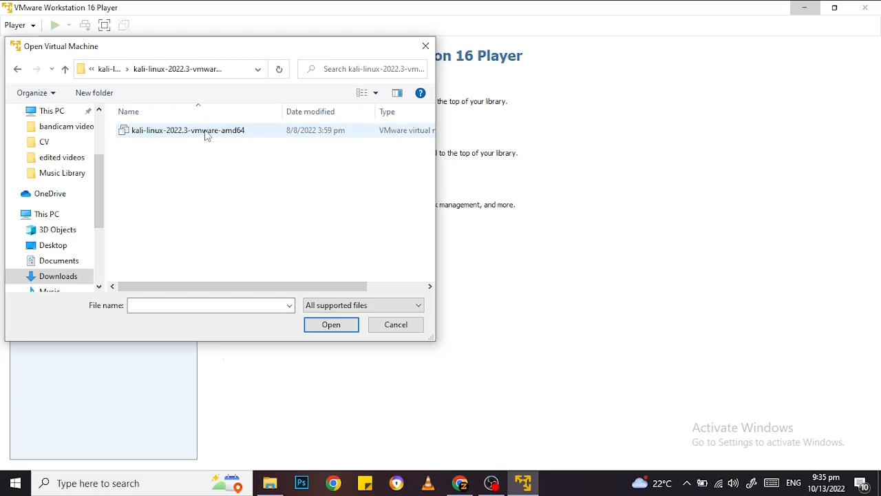
left_click(206, 135)
right_click(208, 132)
left_click(249, 141)
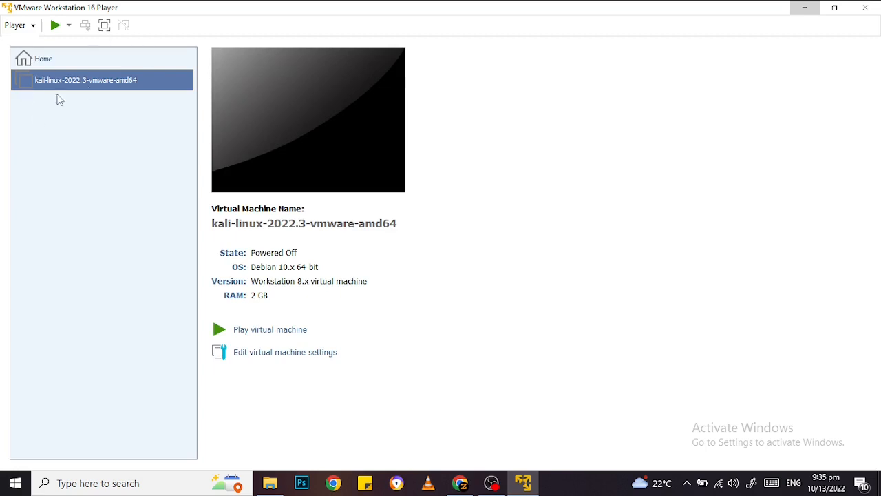
Start the Kali virtual machine, postponing the VMware Tools for Linux download, and give its boot screen input focus.
left_click(274, 332)
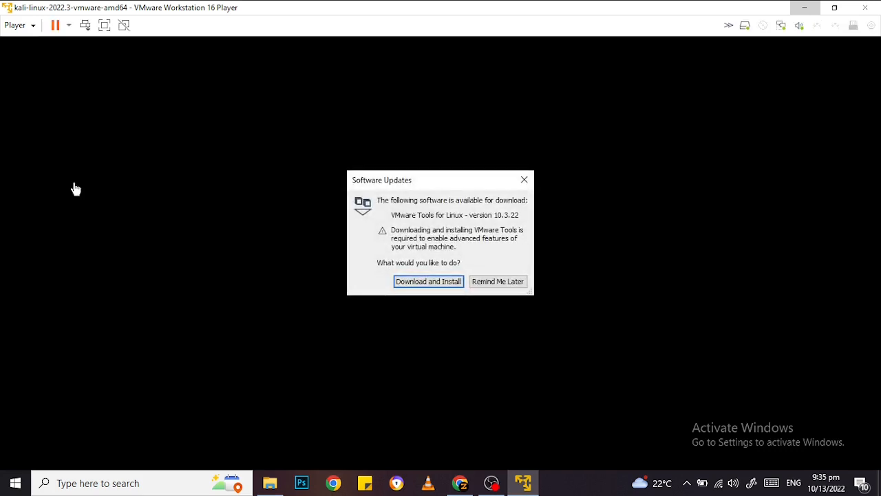
left_click(509, 282)
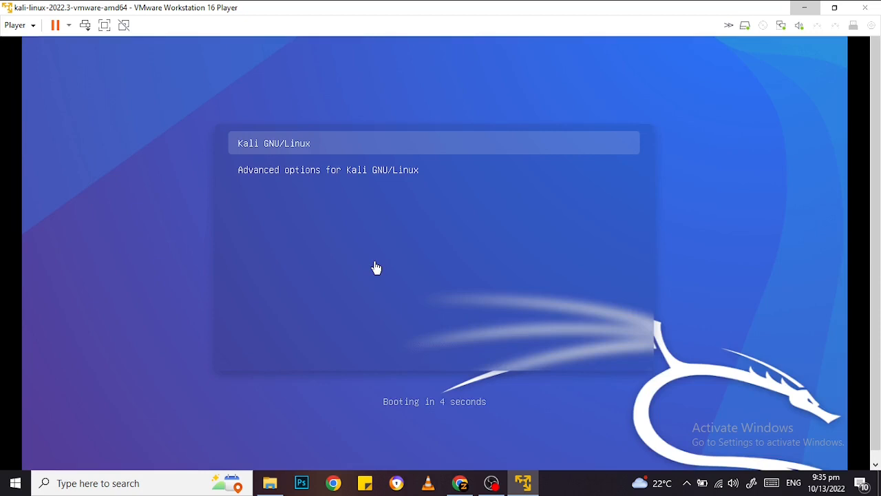
left_click(376, 268)
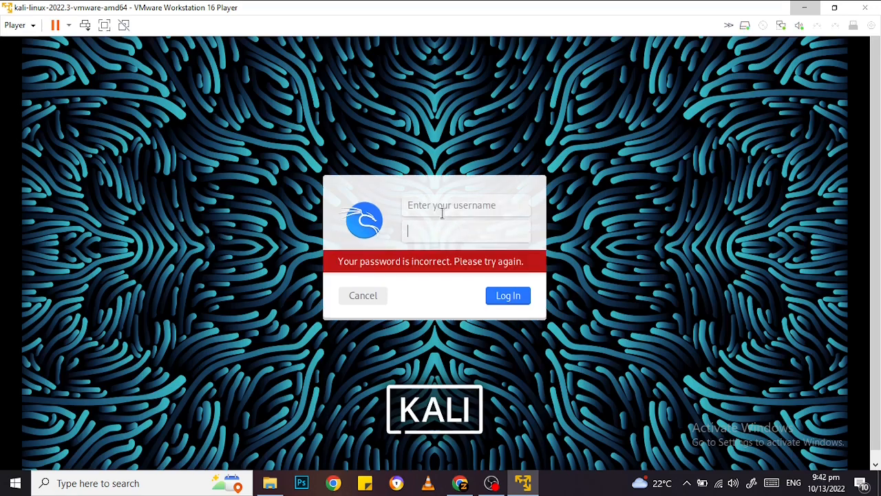
Log in to Kali with the username kali and the account password.
left_click(442, 211)
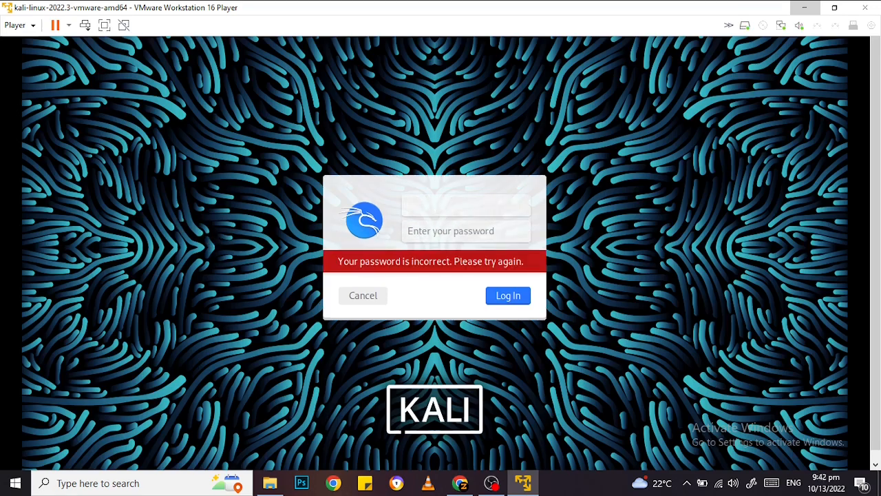
left_click(452, 234)
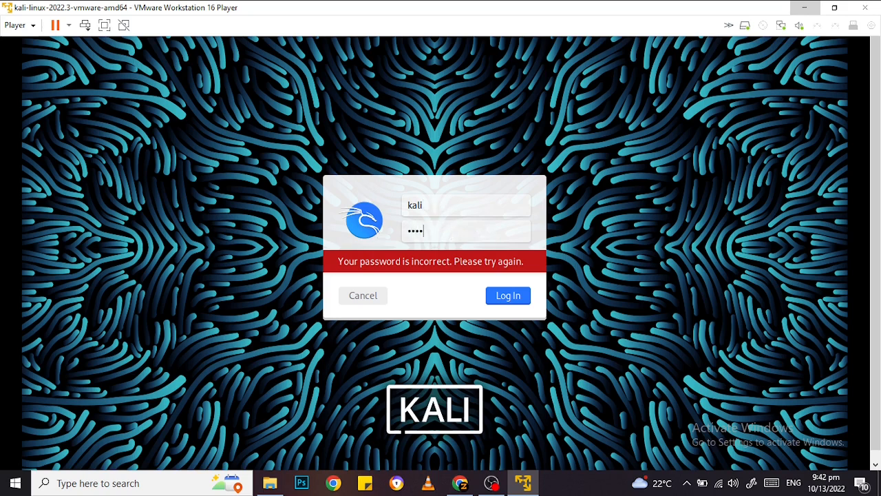
left_click(527, 296)
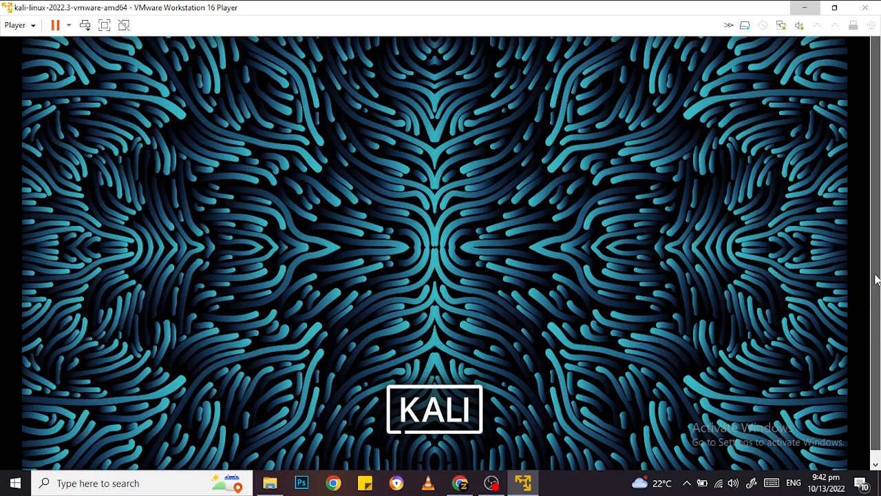
left_click_drag(876, 280, 879, 323)
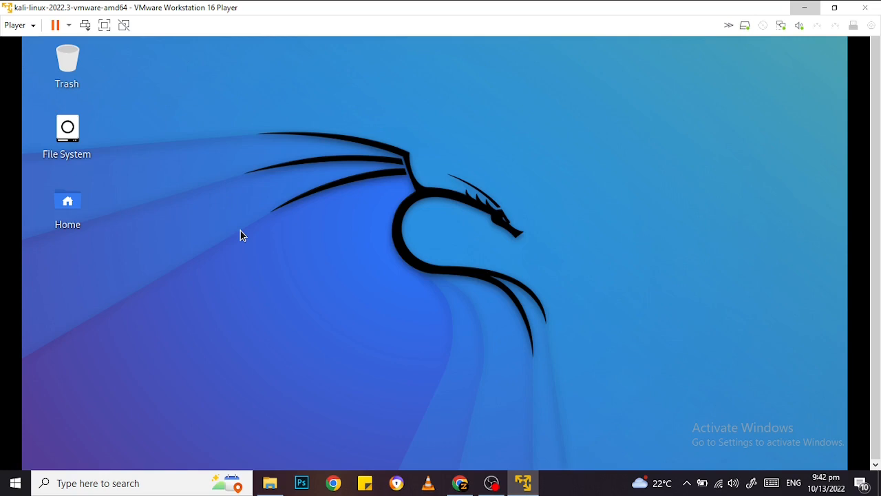
right_click(262, 133)
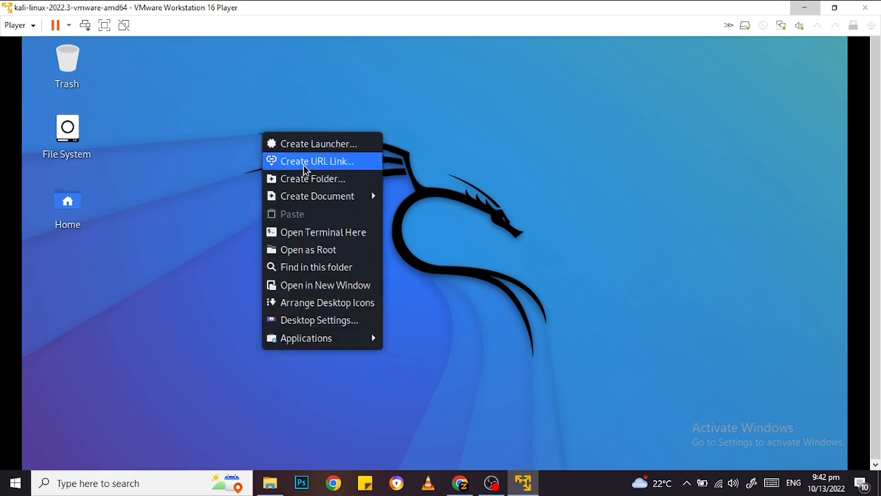
mouse_move(336, 189)
left_click(460, 160)
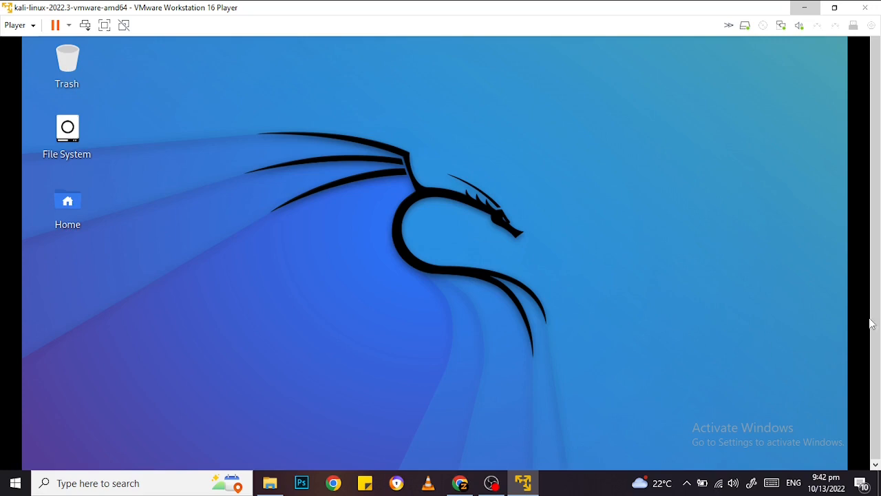
Open a Terminal Emulator window from the Kali desktop and enter four empty command lines.
right_click(297, 247)
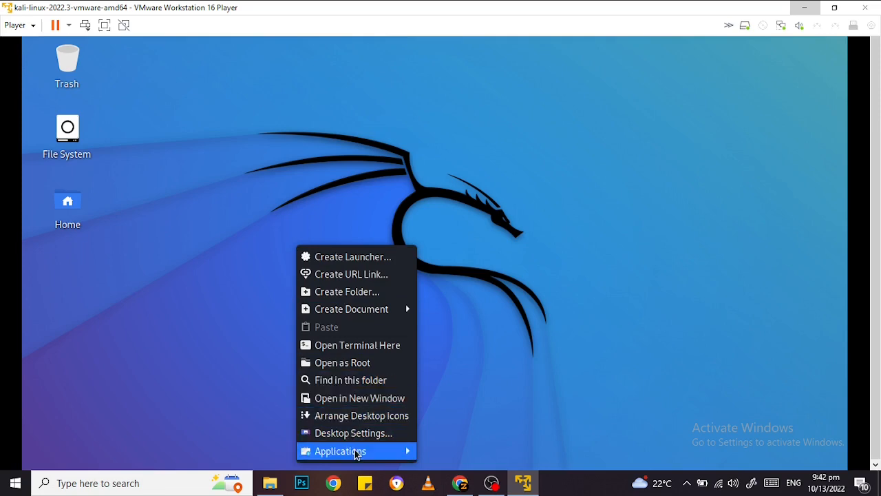
mouse_move(405, 457)
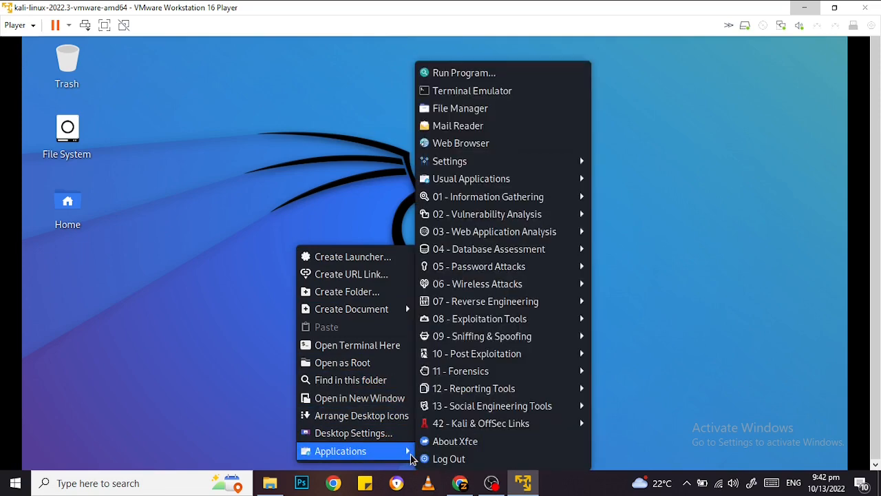
left_click(508, 91)
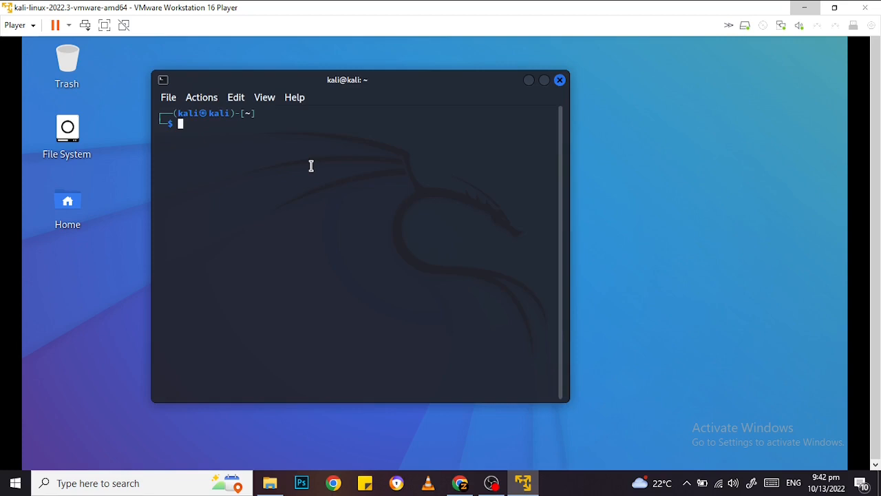
key("Return")
key("Return")
key("Return")
key("Return")
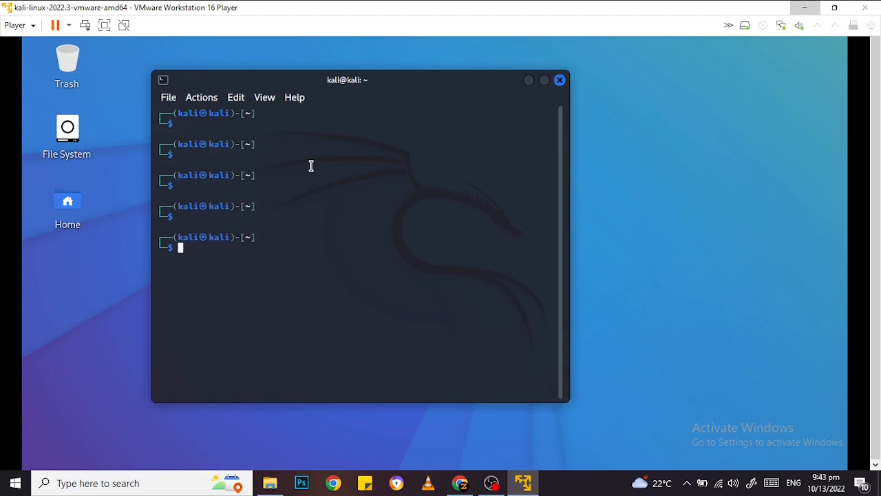
Switch the terminal session to root with sudo su, entering the account password, and add two empty command lines.
type("sudo su")
key("Return")
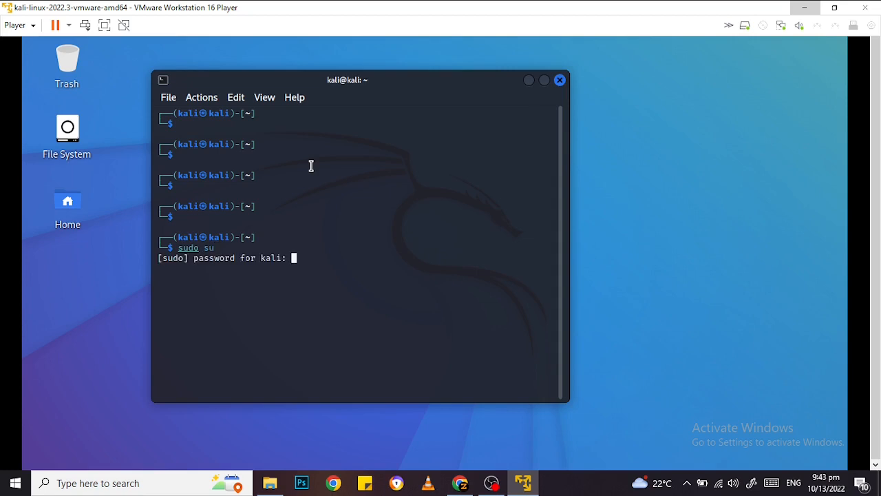
key("Return")
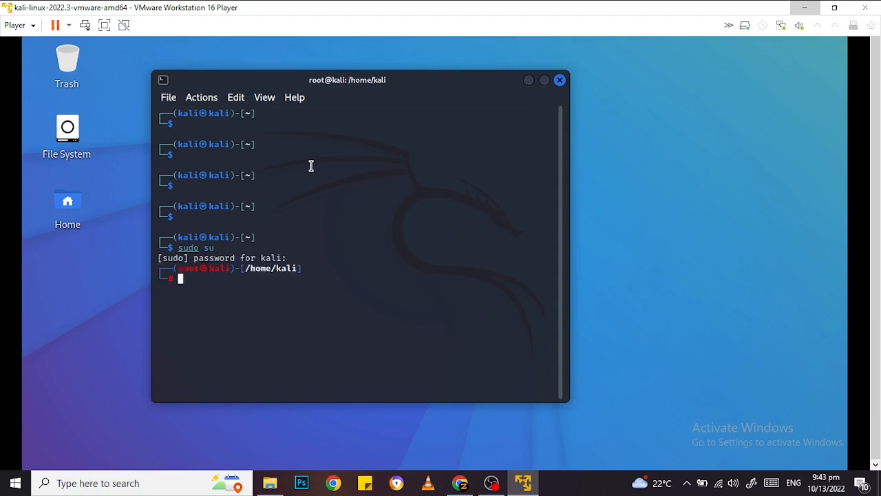
key("Return")
key("Return")
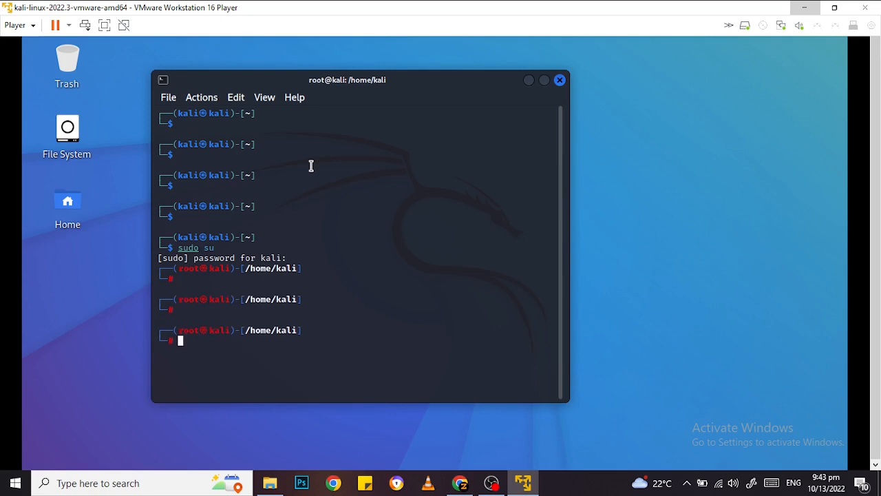
Check the home folder in the terminal with the commands ls, pwd and ls -l.
type("ls")
key("Return")
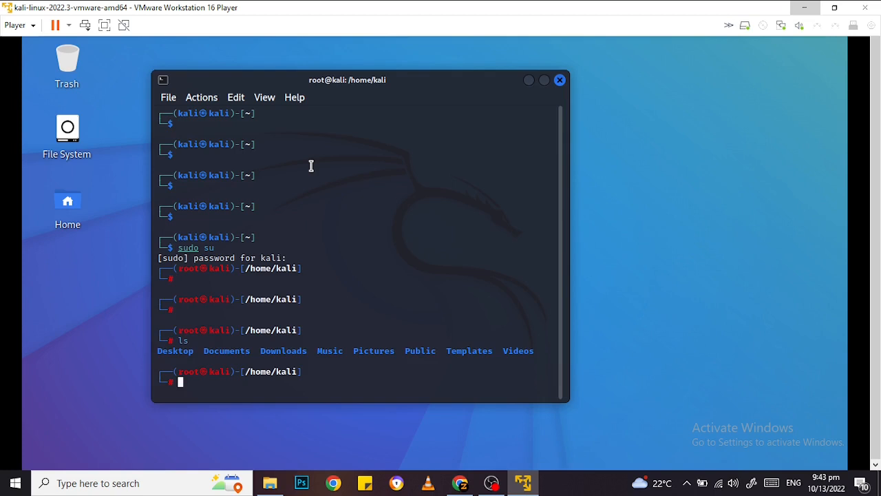
type("pwd")
key("Return")
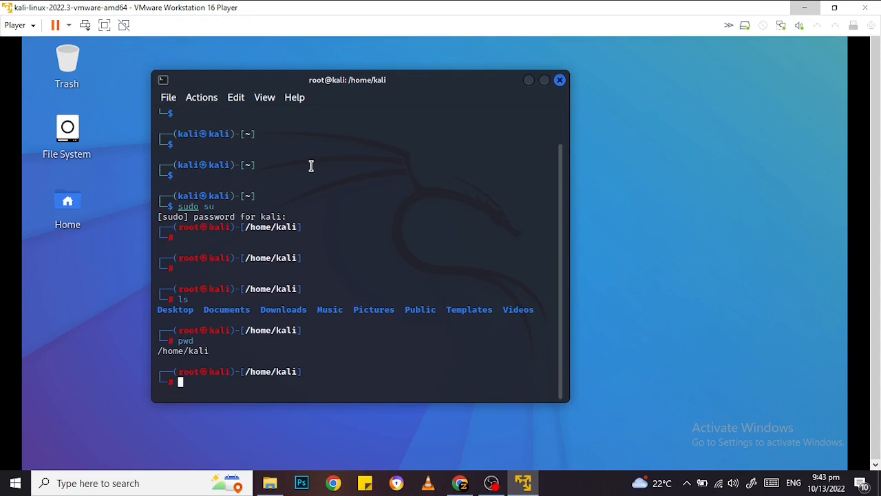
type("ls -l")
key("Return")
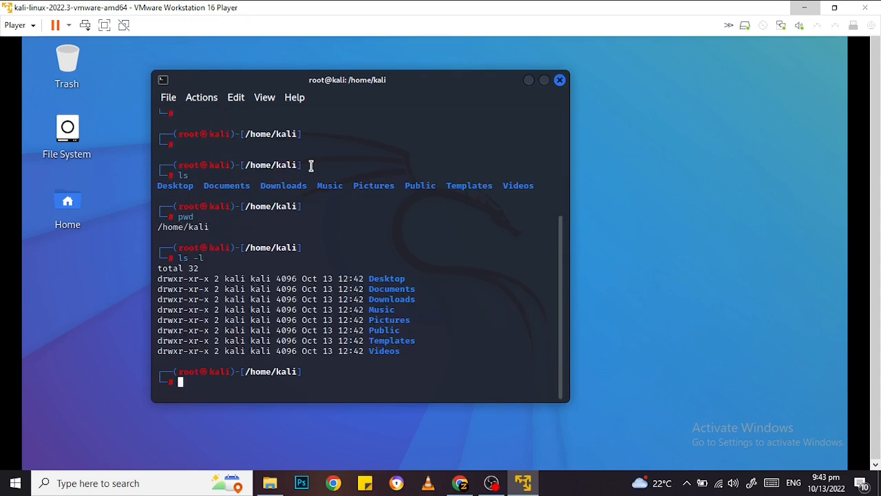